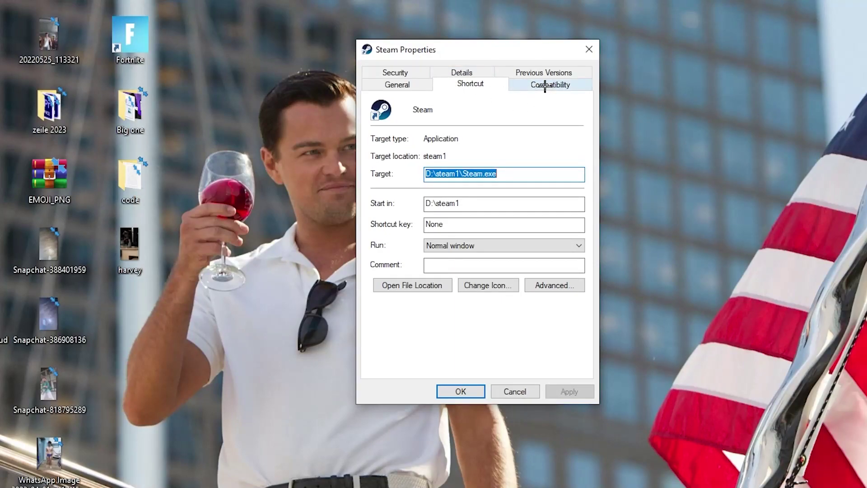
- Review the Steam shortcut's compatibility mode choices, keep Windows 8, and confirm the properties
left_click_drag(486, 28, 474, 0)
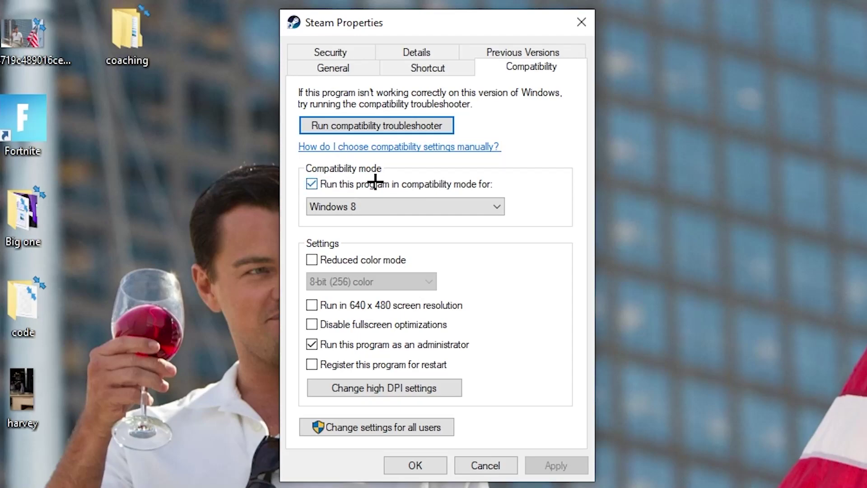
left_click(483, 199)
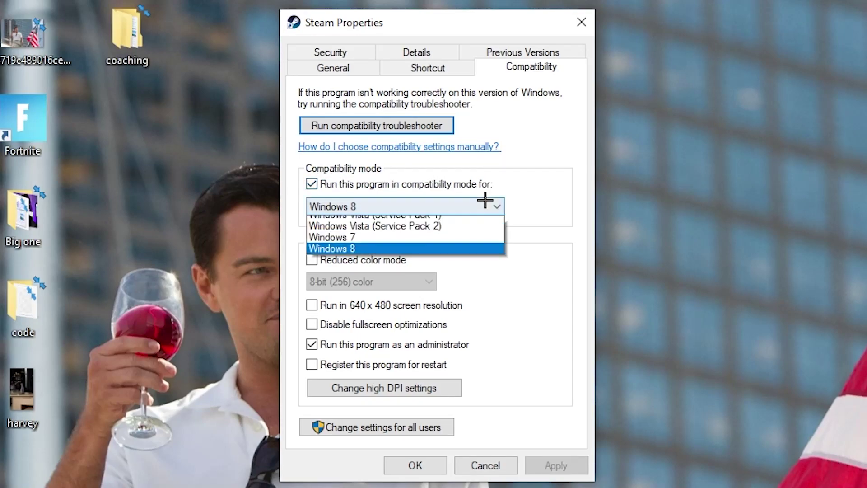
left_click(525, 192)
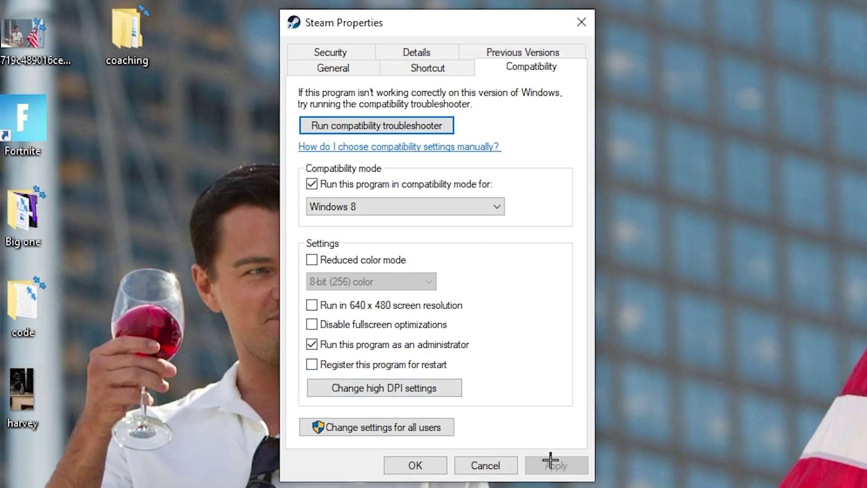
left_click(422, 464)
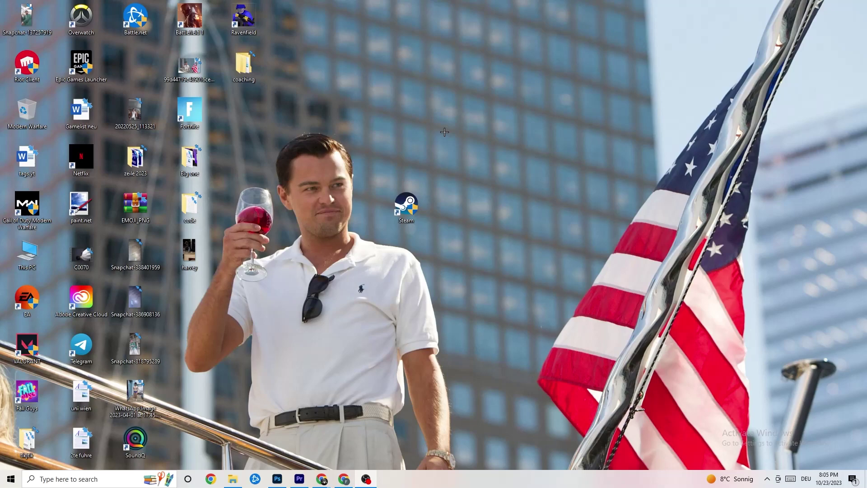
left_click_drag(420, 209, 409, 120)
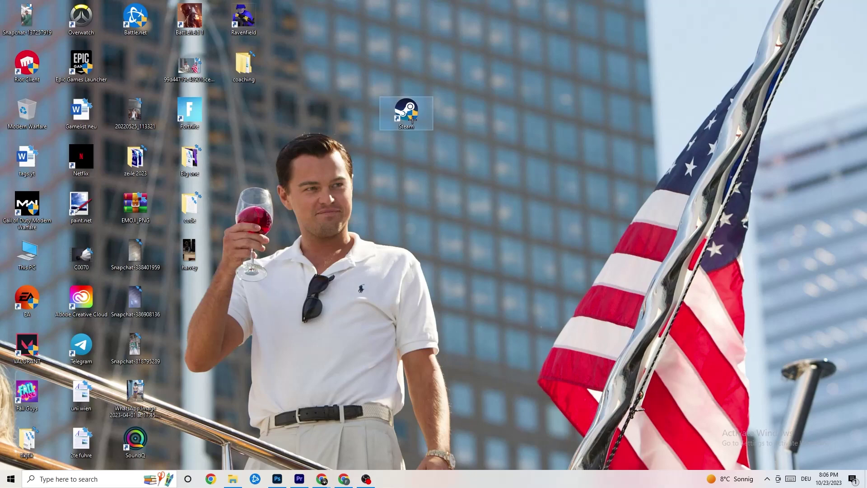
left_click_drag(405, 110, 352, 158)
left_click(409, 134)
left_click(376, 123)
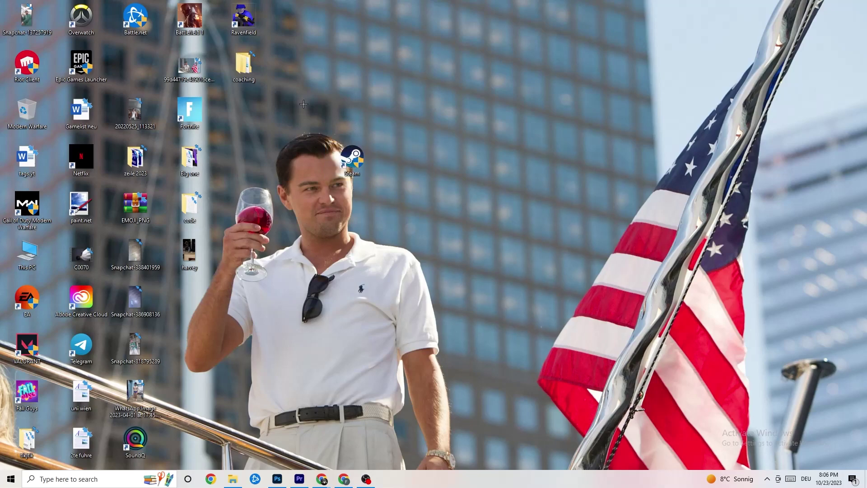
left_click_drag(352, 157, 406, 158)
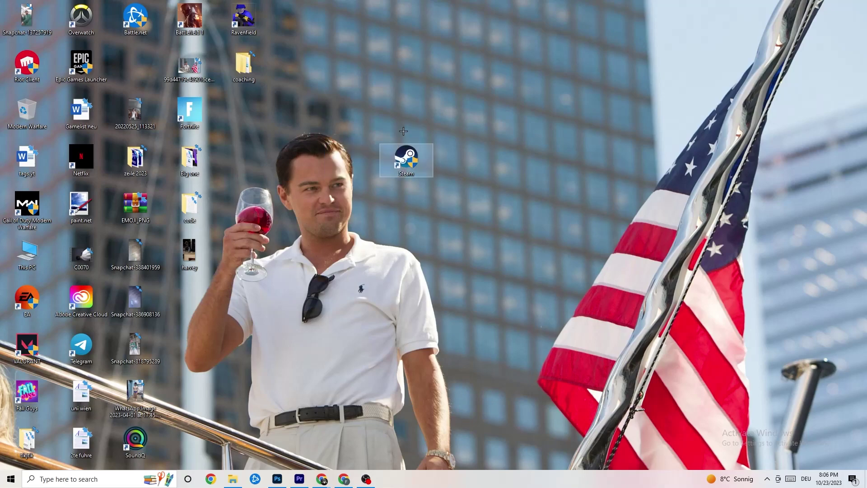
- Reopen the Steam shortcut's properties, check its compatibility settings, and close them
right_click(403, 171)
left_click(451, 408)
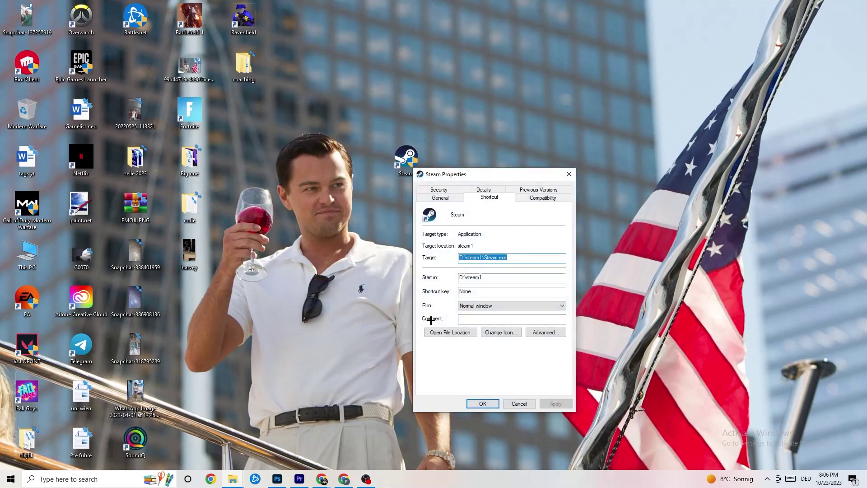
left_click(545, 198)
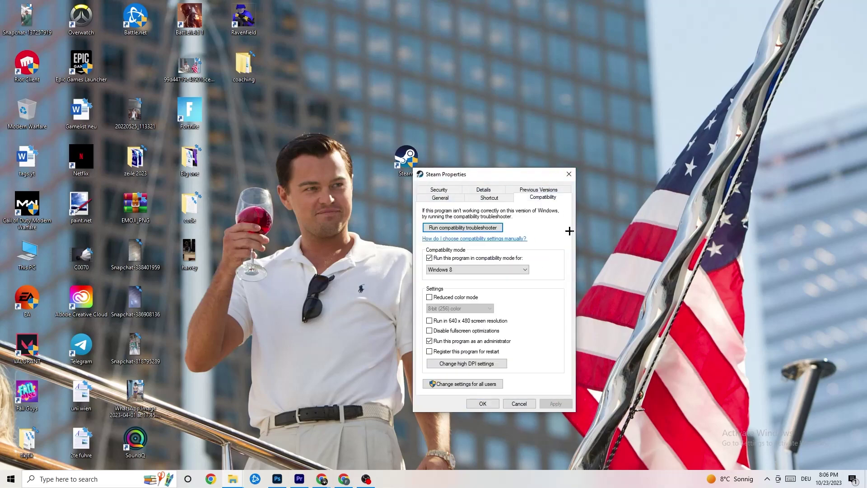
left_click(569, 174)
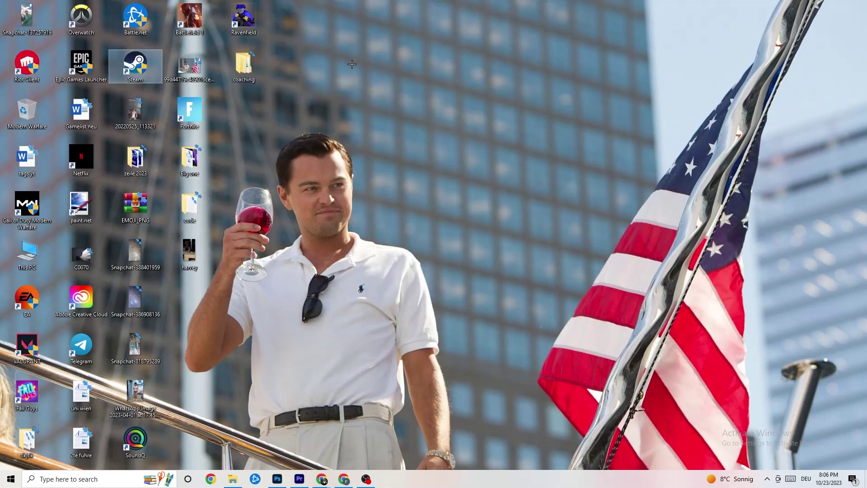
left_click(421, 88)
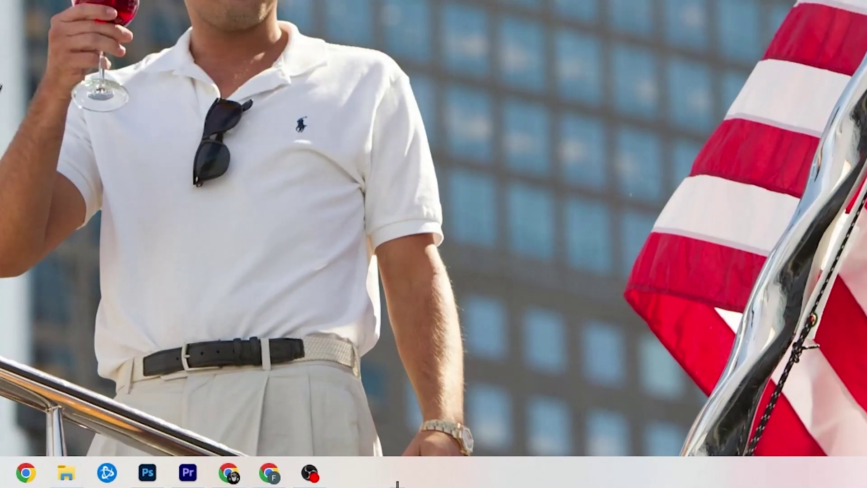
- Open Task Manager and maximize its window
right_click(369, 479)
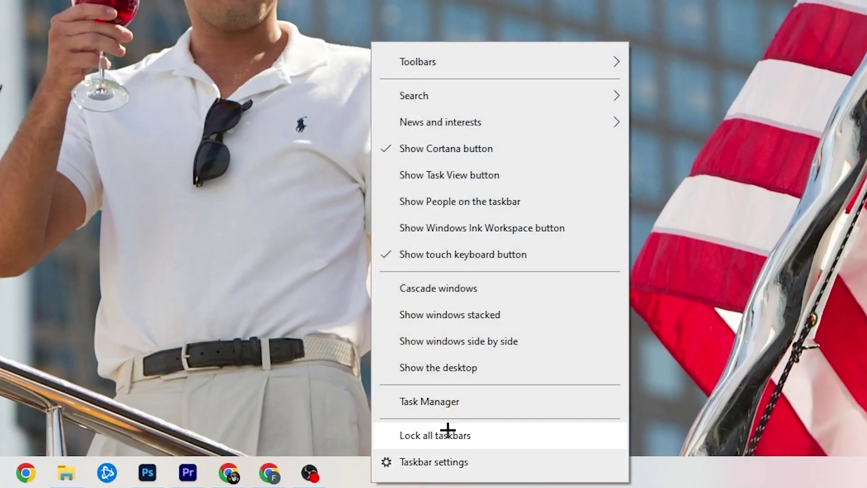
left_click(450, 406)
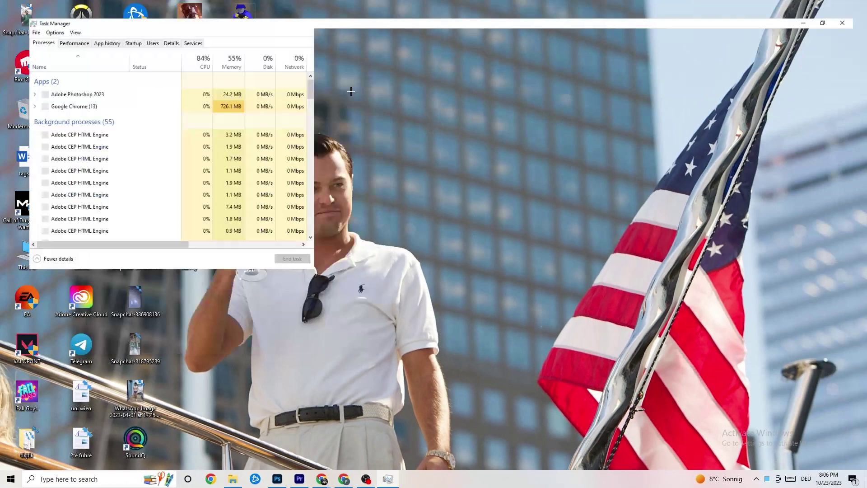
left_click_drag(135, 6, 374, 40)
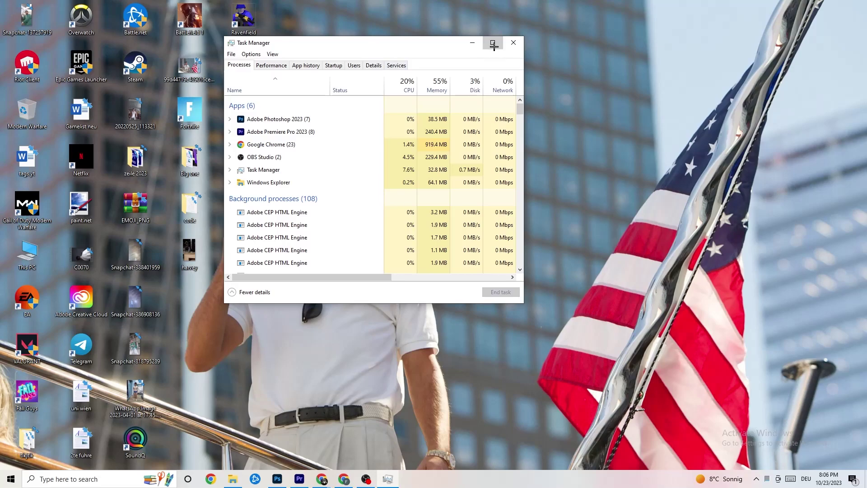
left_click(492, 42)
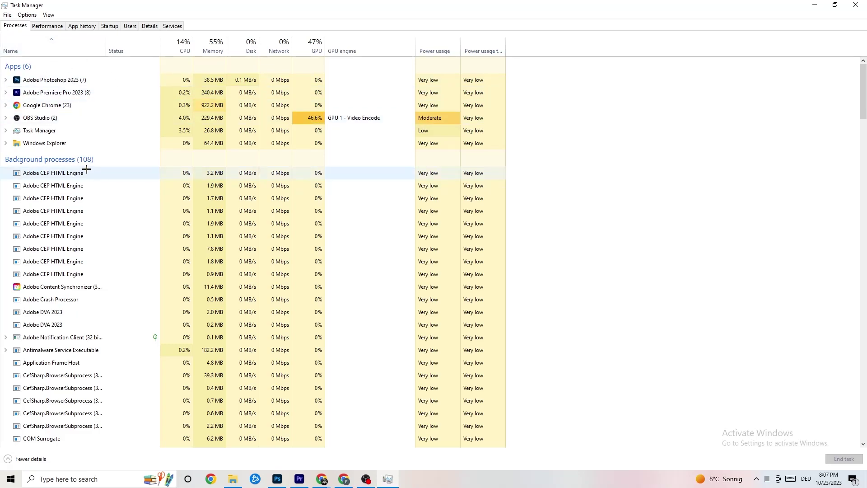
- Look through the running processes and end the Adobe Photoshop 2023 task
scroll(116, 251, "down", 8)
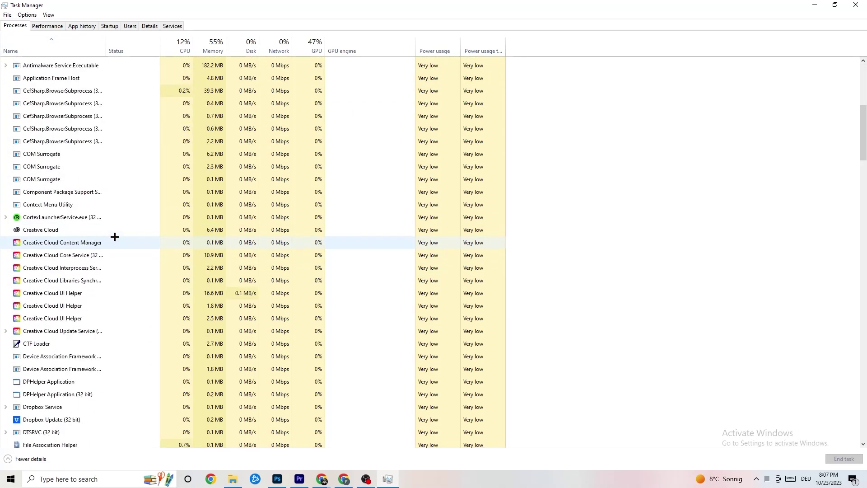
scroll(115, 236, "down", 8)
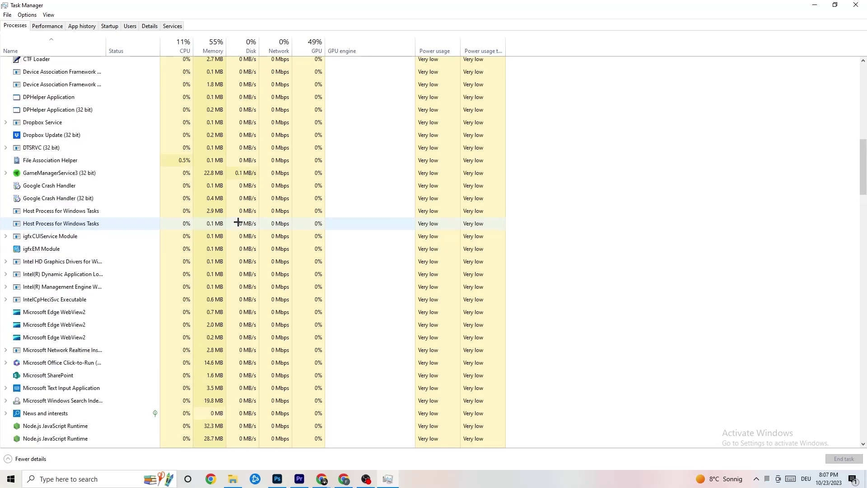
scroll(238, 222, "up", 15)
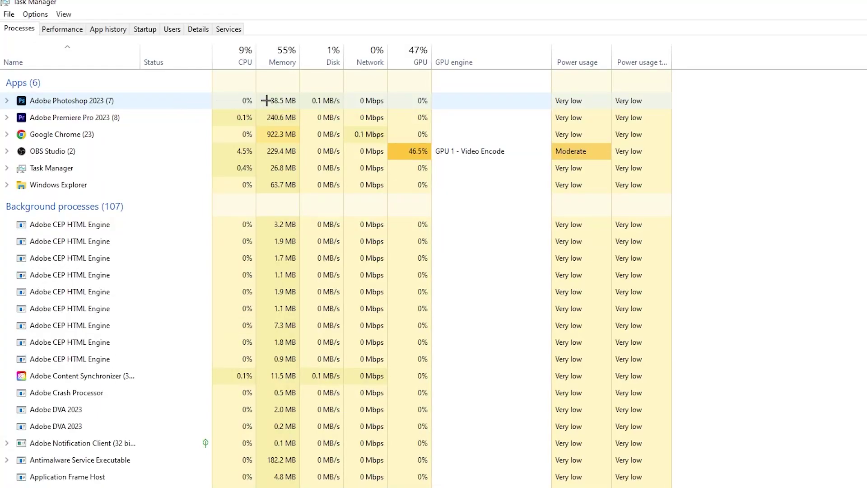
right_click(310, 104)
right_click(158, 105)
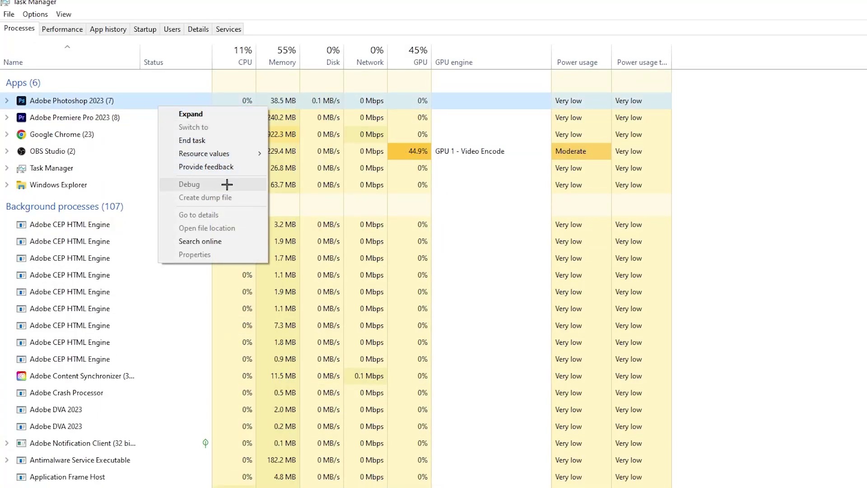
left_click(228, 138)
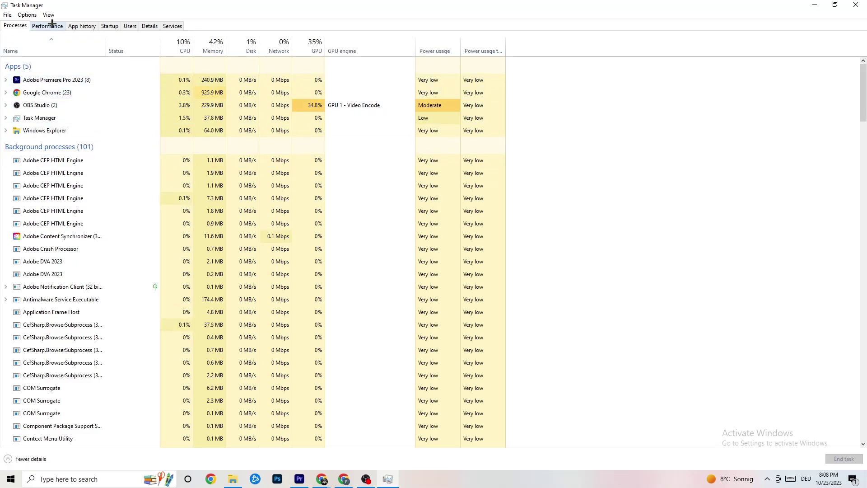
- Check the priority levels available for the Adobe Premiere Pro process in Task Manager's detailed process list
left_click(153, 24)
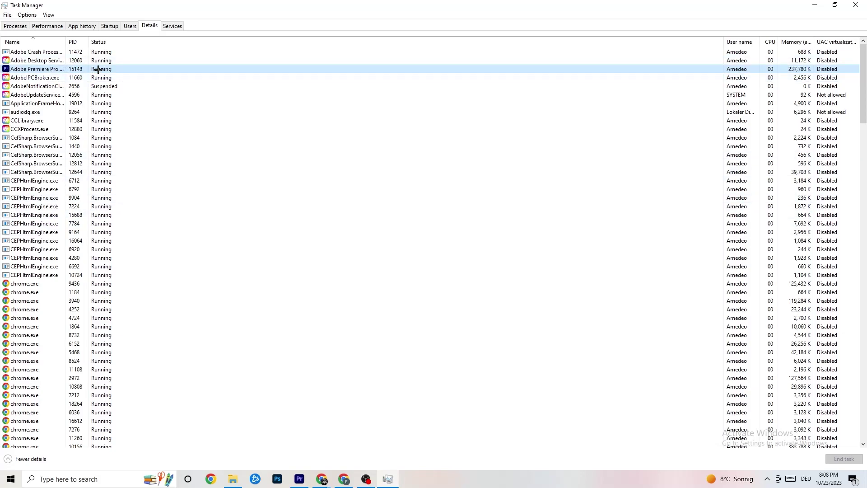
right_click(98, 70)
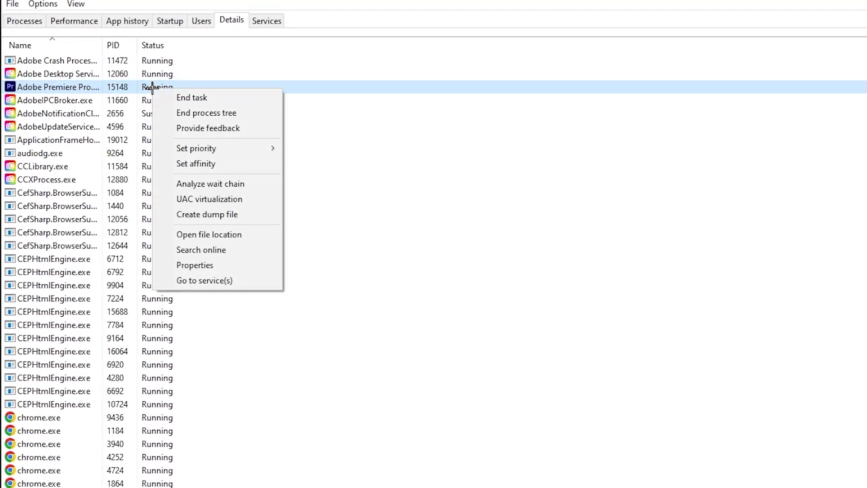
mouse_move(237, 148)
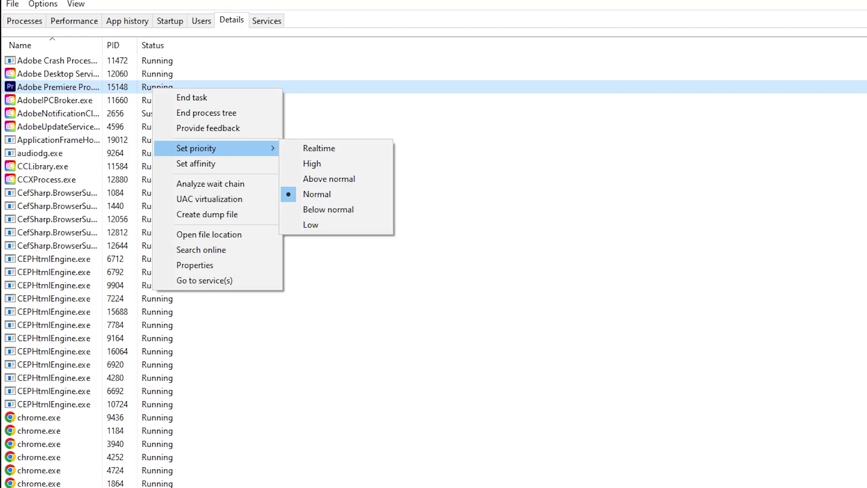
left_click(313, 62)
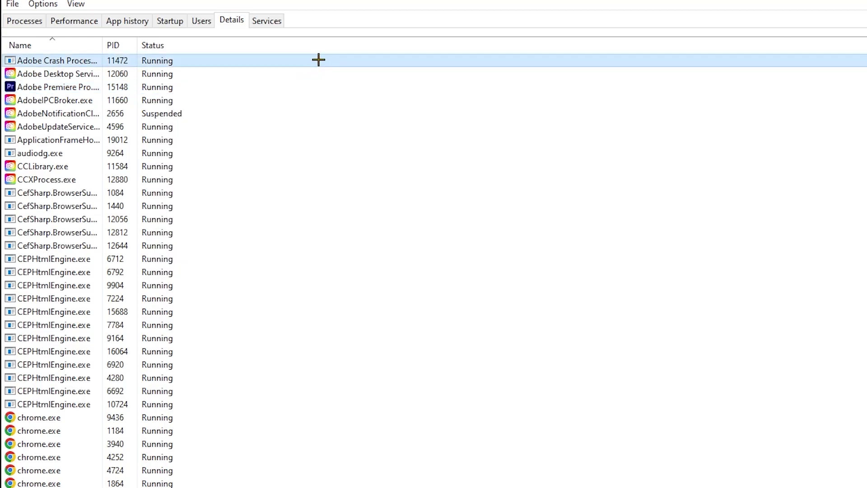
- Review the startup apps and the options for Adobe Updater Startup Utility, and close Task Manager
left_click(171, 20)
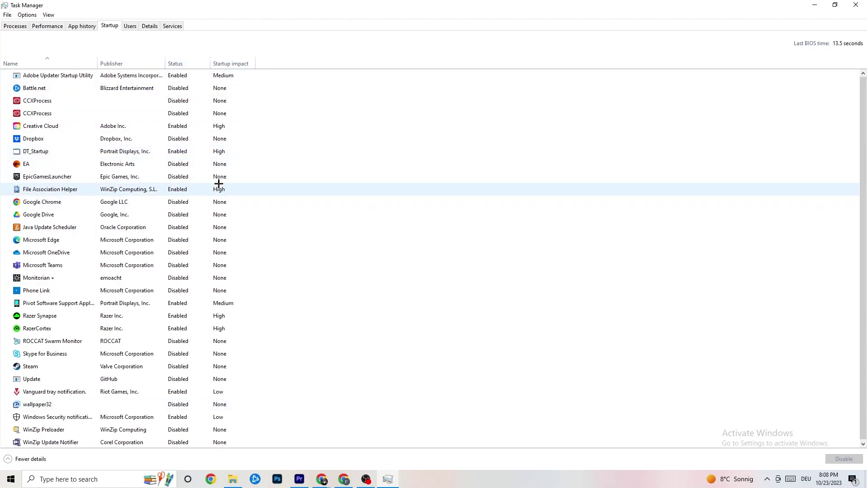
right_click(186, 78)
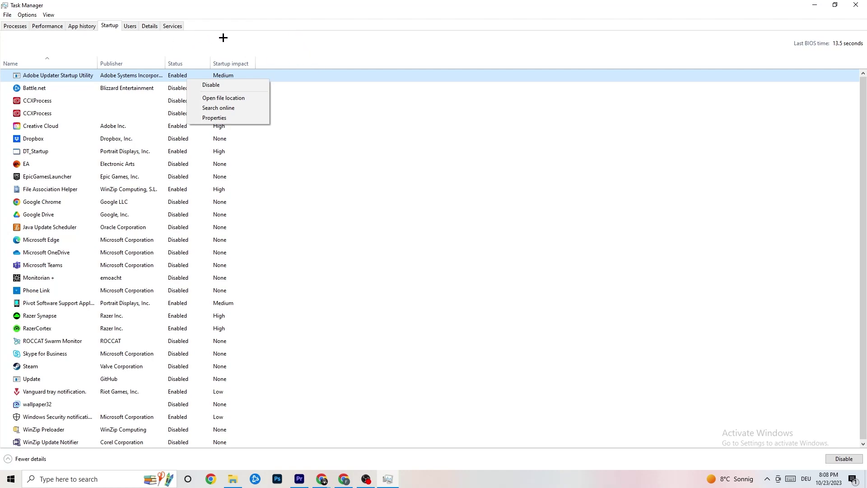
left_click(308, 2)
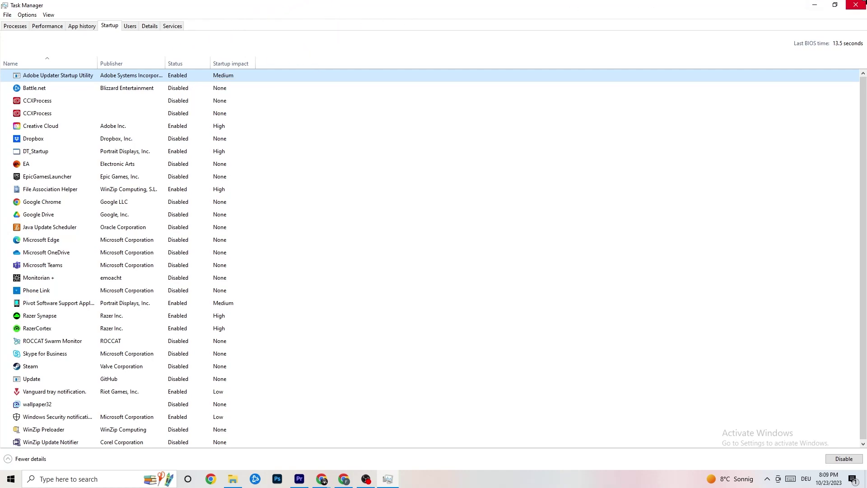
left_click(856, 5)
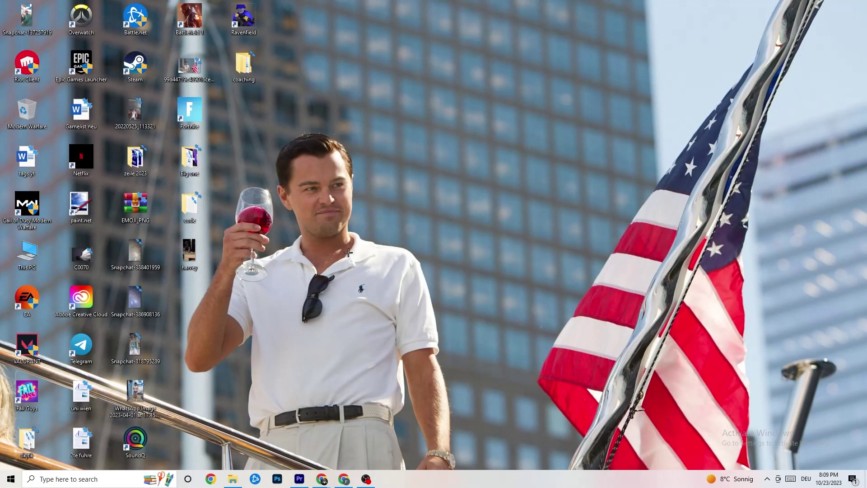
- Open the System display settings in Windows Settings and find the Scale and layout section
left_click(11, 478)
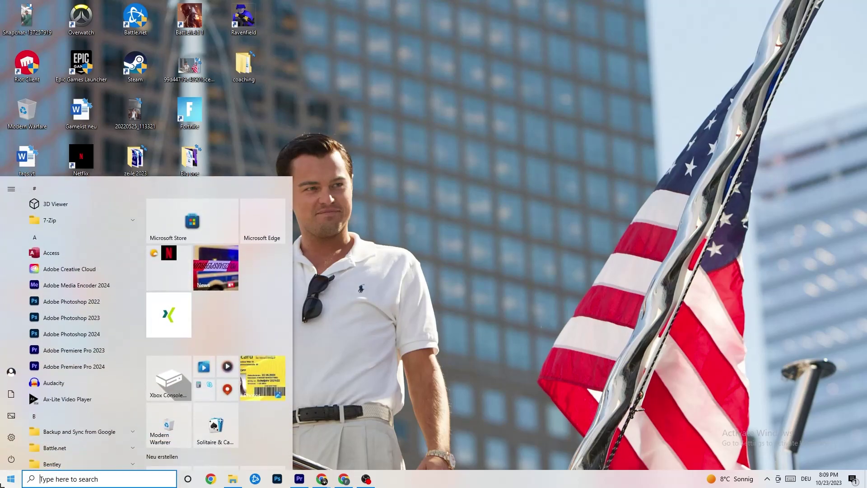
left_click(12, 439)
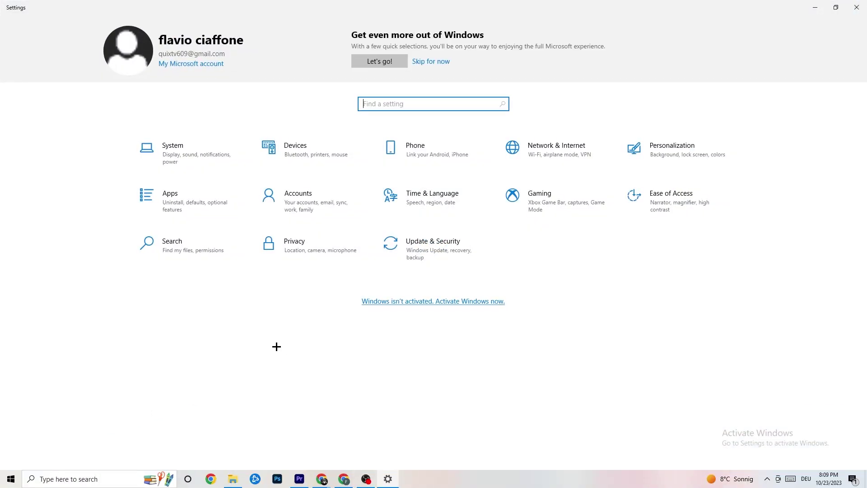
left_click(205, 157)
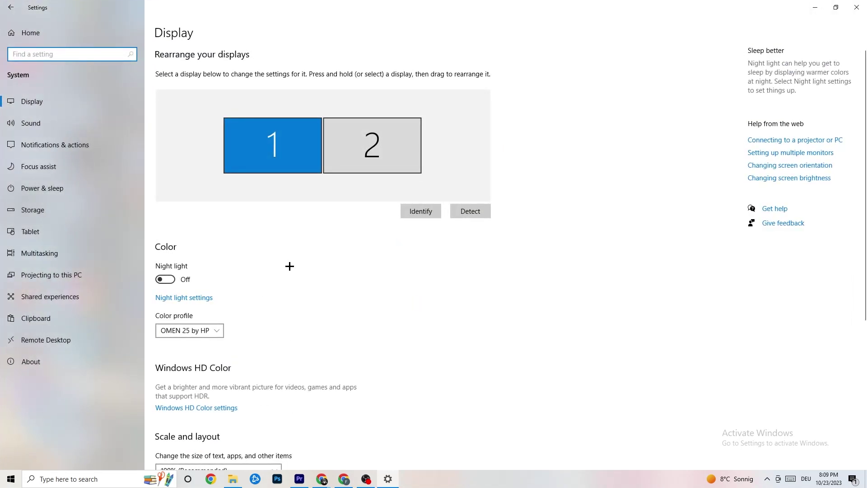
scroll(488, 177, "down", 4)
scroll(488, 176, "up", 4)
scroll(361, 203, "down", 4)
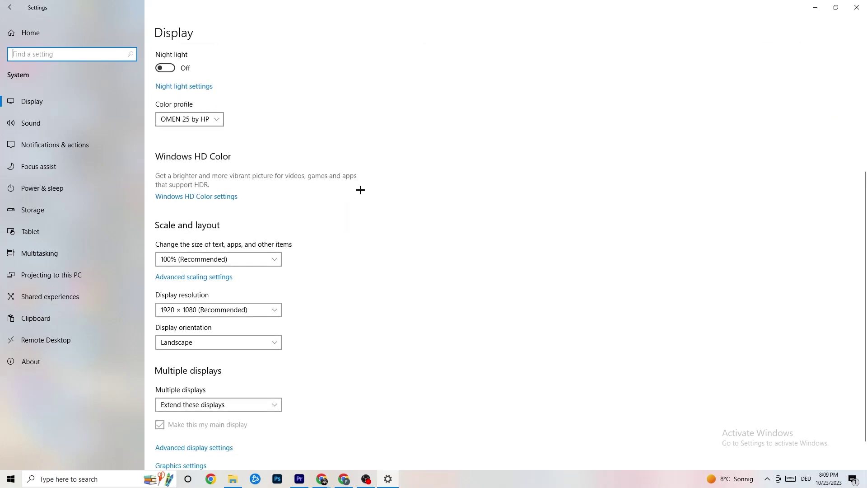
- Review the choices for text and app scaling and for display resolution
left_click(273, 259)
left_click(222, 262)
left_click(222, 265)
left_click(384, 232)
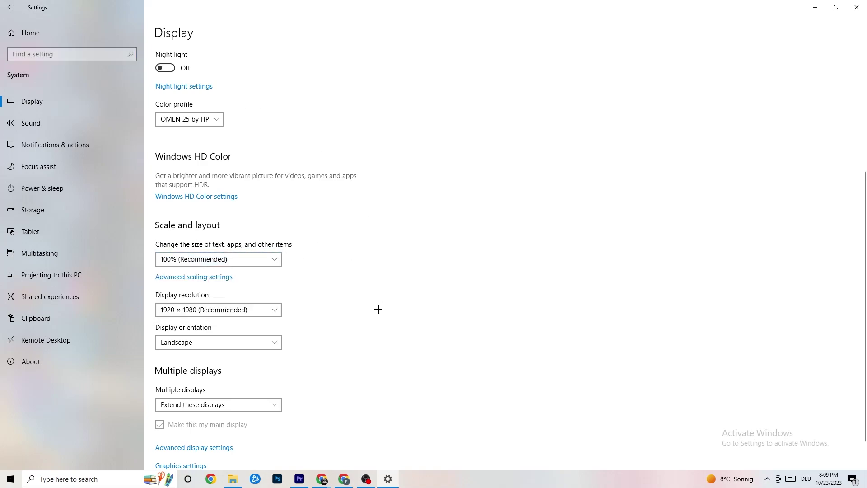
left_click(260, 314)
left_click(385, 271)
scroll(371, 259, "down", 1)
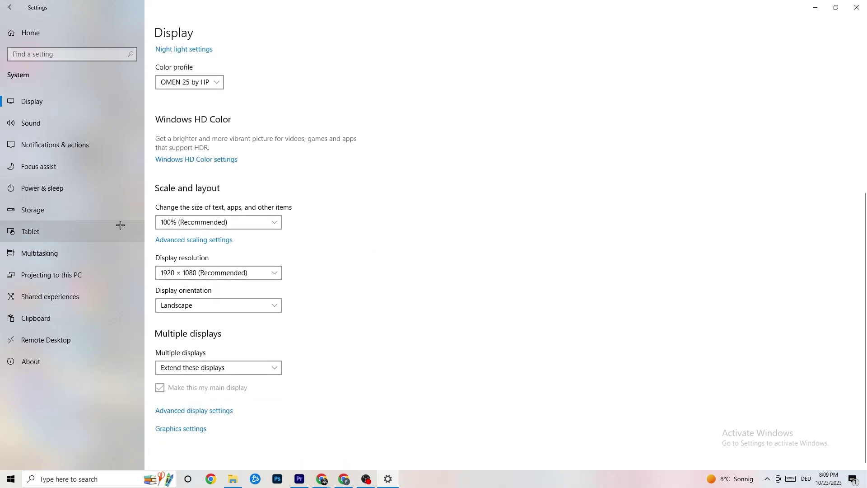
- Review the power plans, including High performance, through the additional power settings of Power & sleep, and close Power Options
left_click(88, 186)
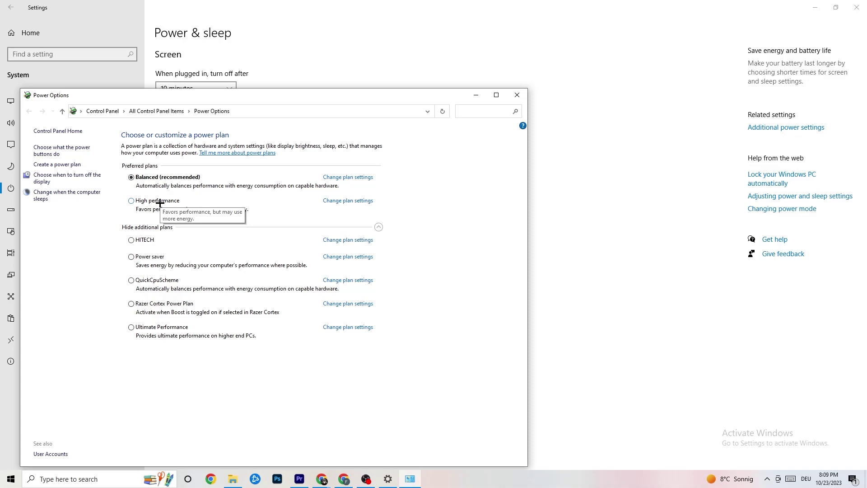
left_click(517, 96)
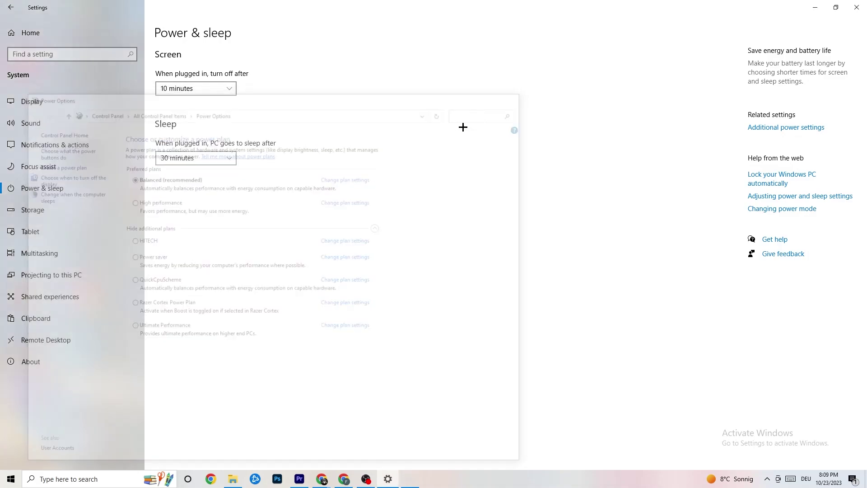
- Review the Storage Sense configuration and its run frequency choices in the Storage settings, and return to the Storage page
left_click(56, 216)
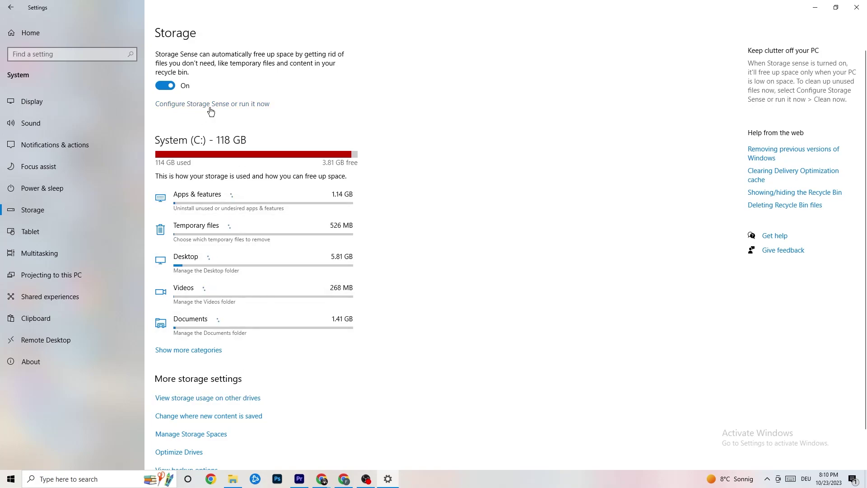
left_click(244, 106)
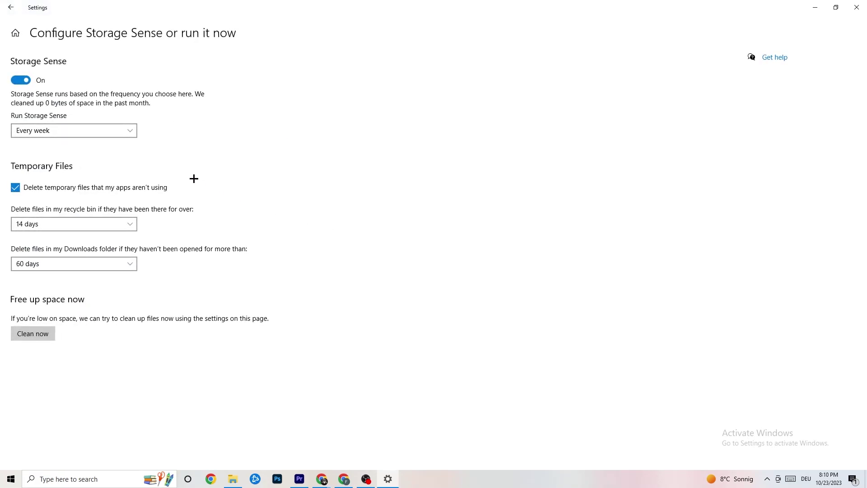
left_click(108, 131)
left_click(270, 129)
left_click(14, 10)
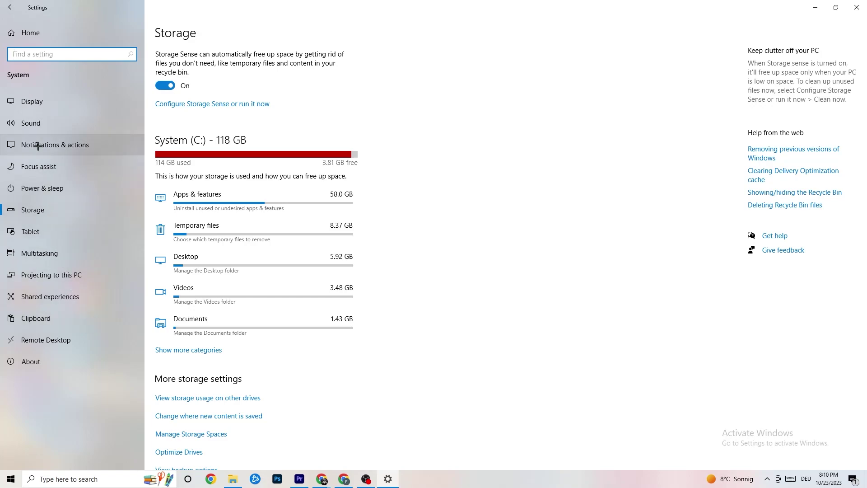
- Review the Xbox Game Bar, Captures and Game Mode pages in the Gaming settings
left_click(10, 7)
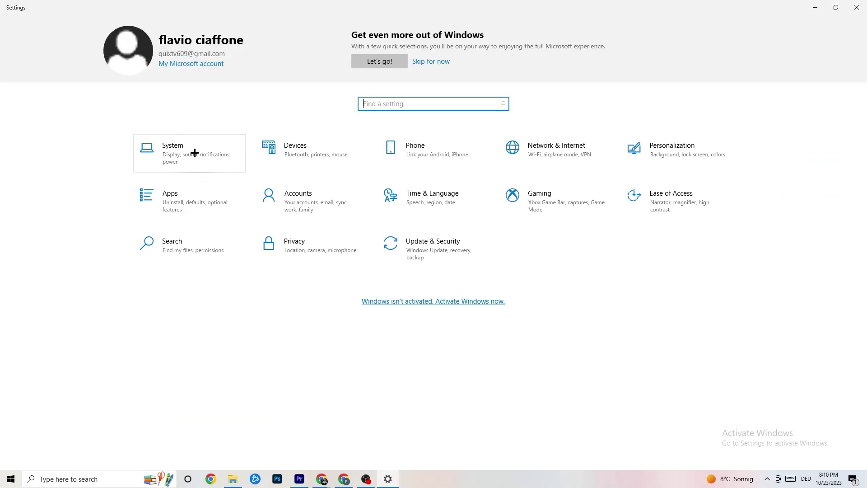
left_click(528, 215)
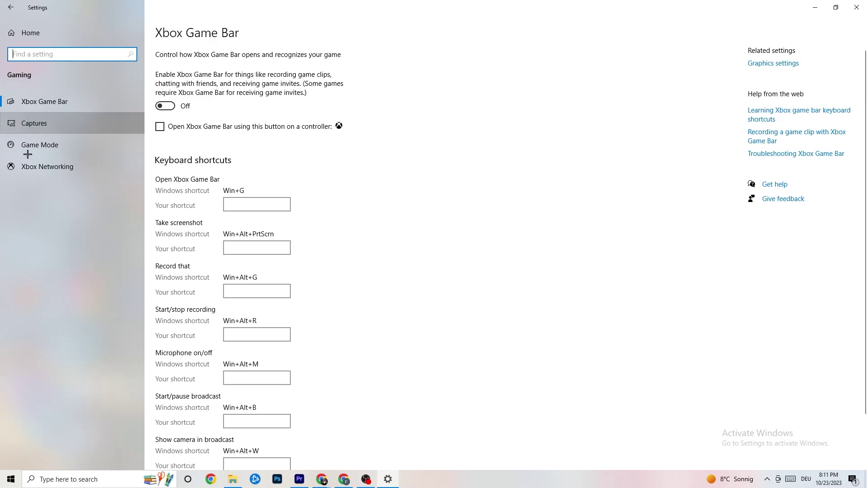
left_click(50, 123)
scroll(300, 189, "down", 2)
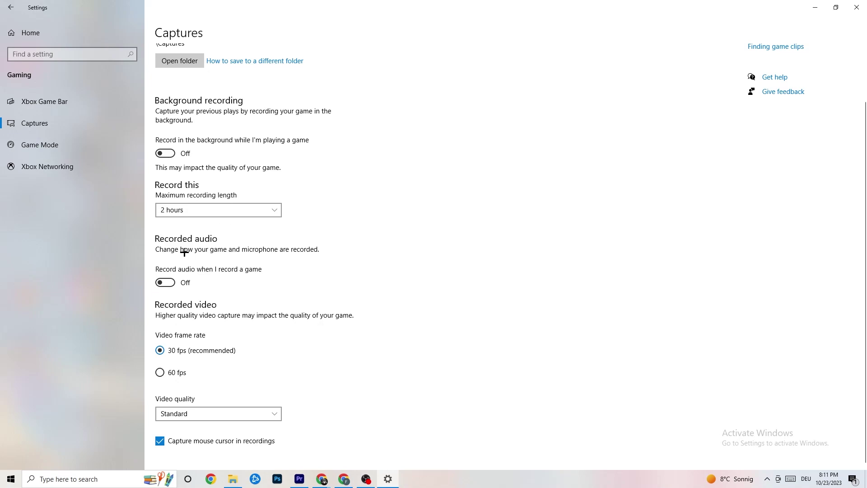
left_click(57, 143)
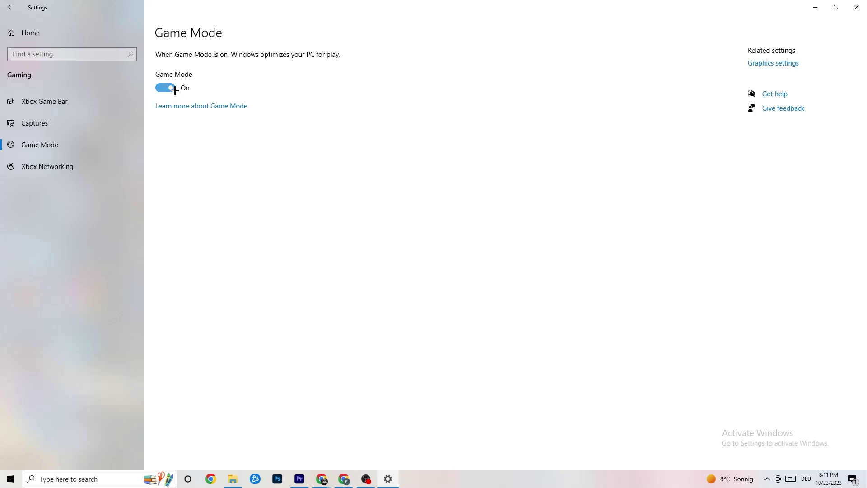
- Review the Windows Update and Troubleshoot pages under Update & Security, and close Settings
left_click(11, 8)
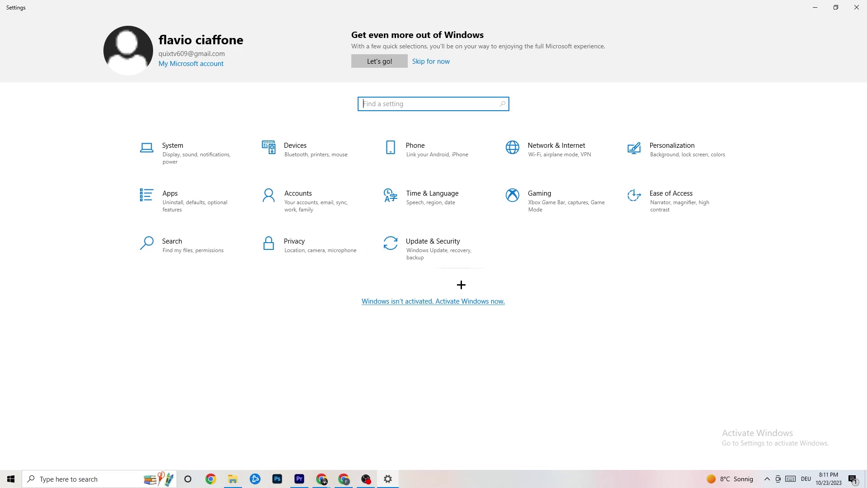
left_click(439, 244)
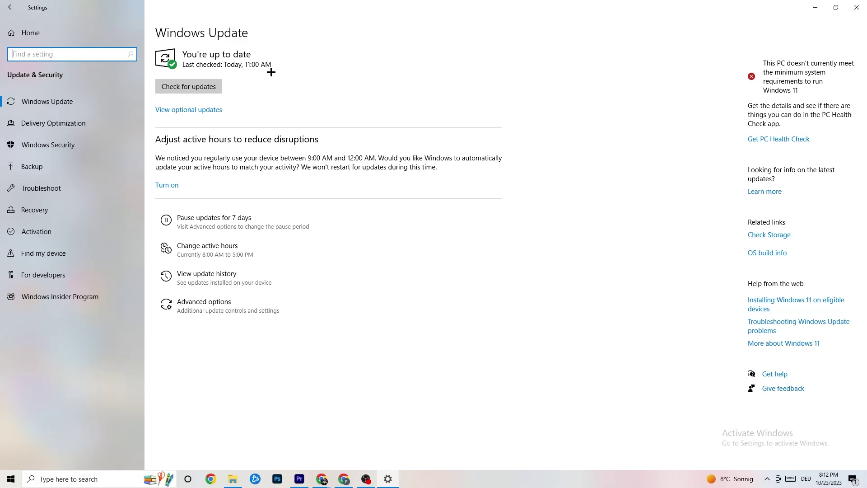
left_click(99, 103)
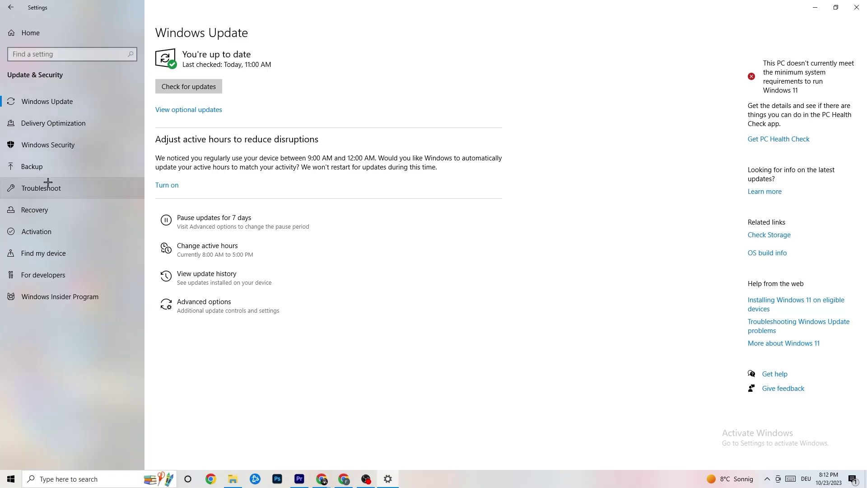
left_click(47, 185)
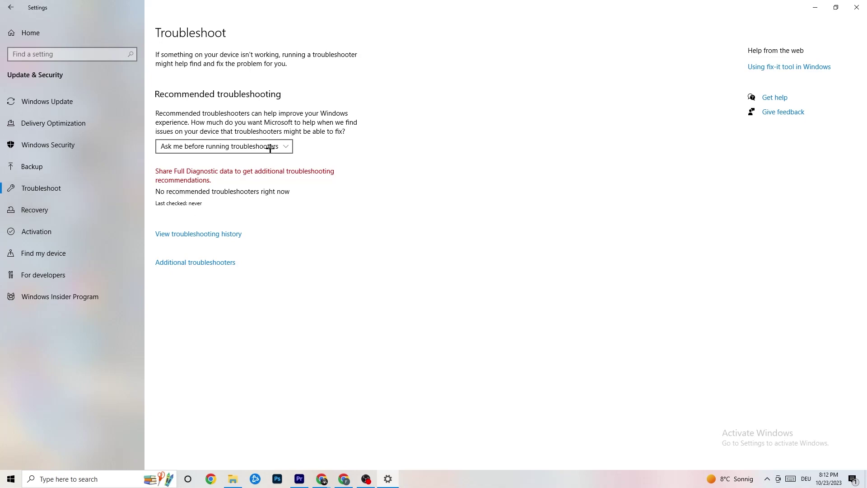
left_click(858, 5)
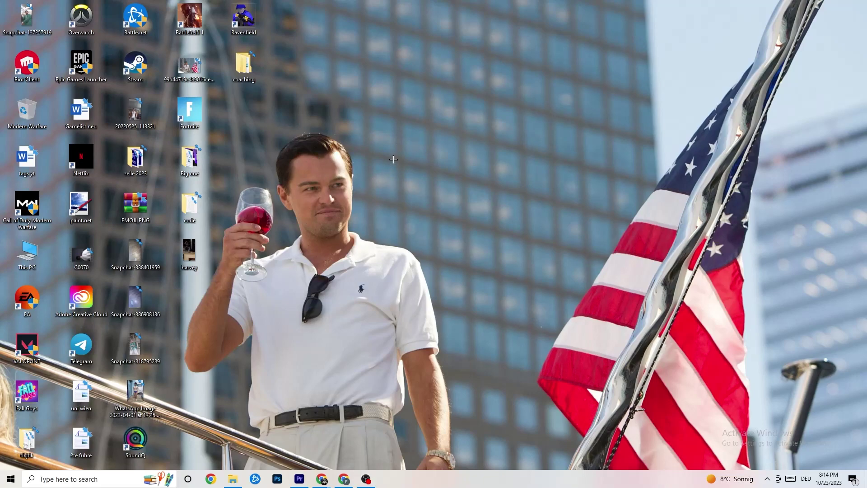
- Open NVIDIA Control Panel from the desktop and examine the options for adjusting image settings with preview
right_click(388, 117)
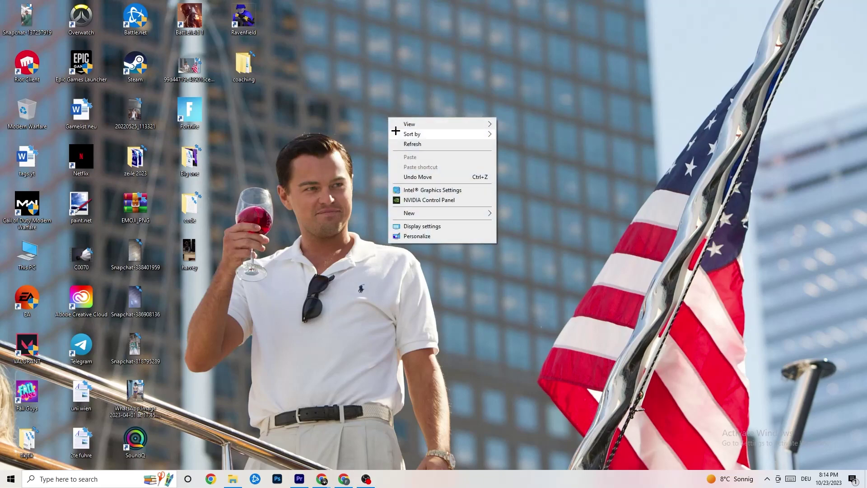
left_click(419, 200)
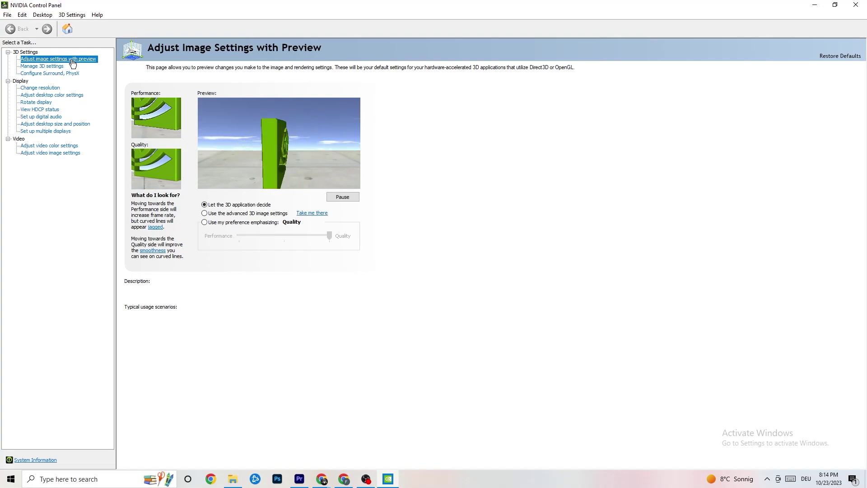
mouse_move(229, 209)
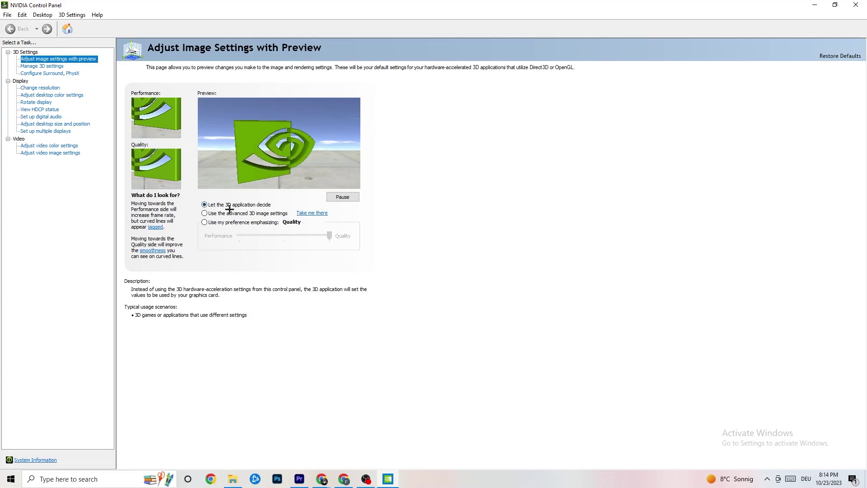
mouse_move(235, 239)
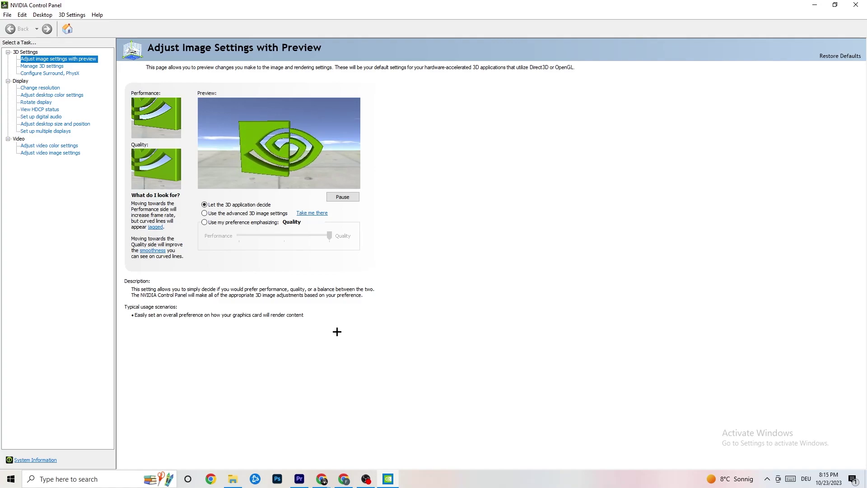
- Review the display resolution and refresh rate settings in NVIDIA Control Panel, and close it
left_click(36, 88)
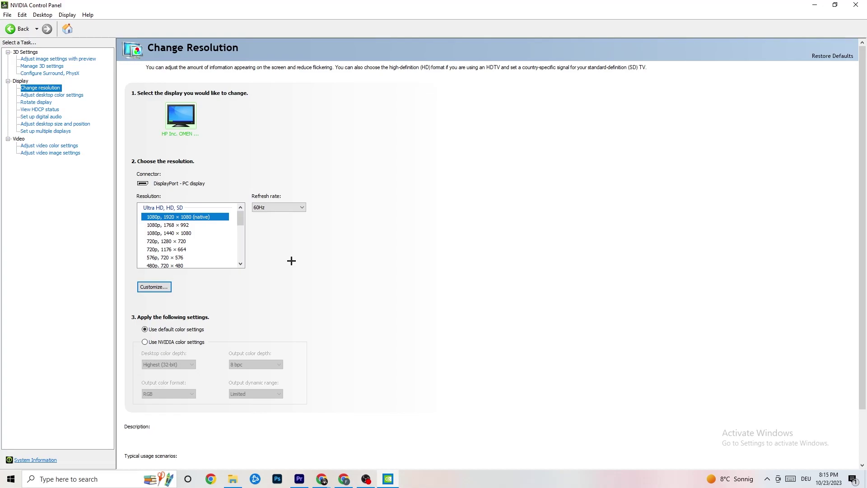
mouse_move(210, 220)
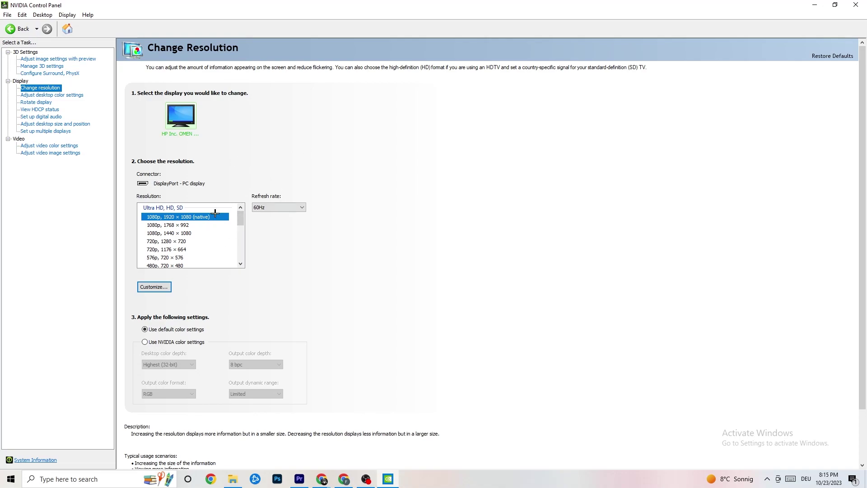
key("alt+F4")
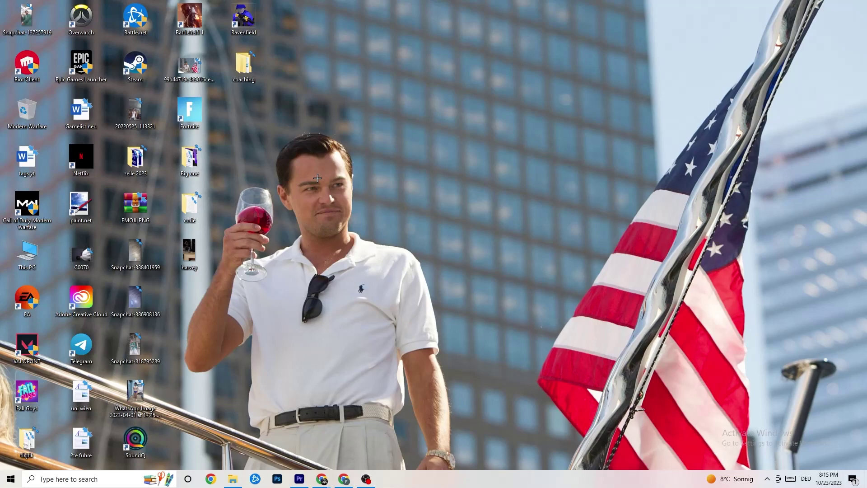
- Show the computer's sleep, shut down and restart choices, and dismiss them without choosing one
left_click(11, 479)
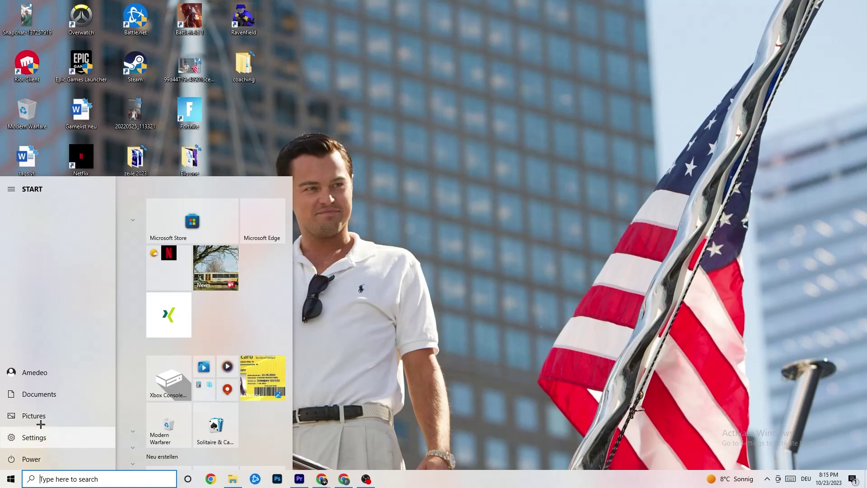
left_click(89, 453)
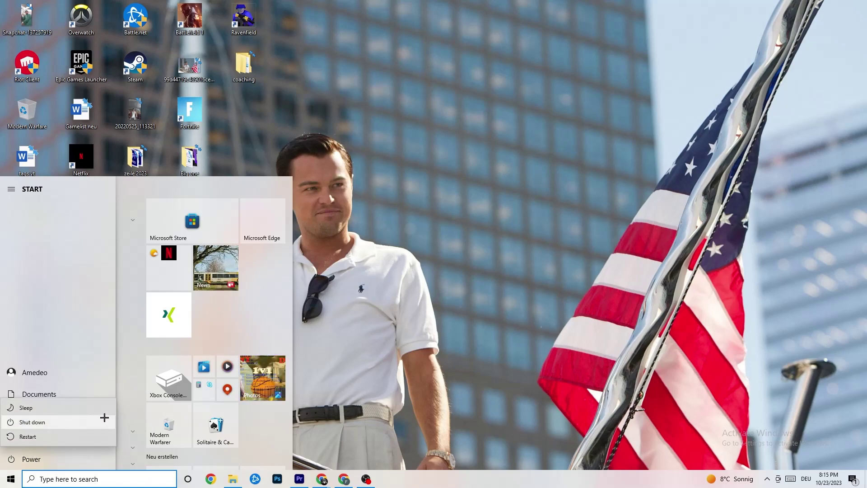
left_click(456, 90)
left_click(424, 182)
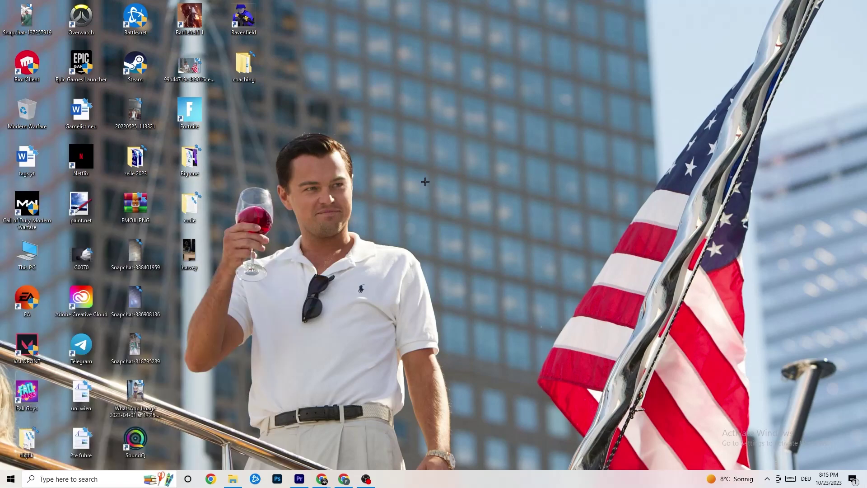